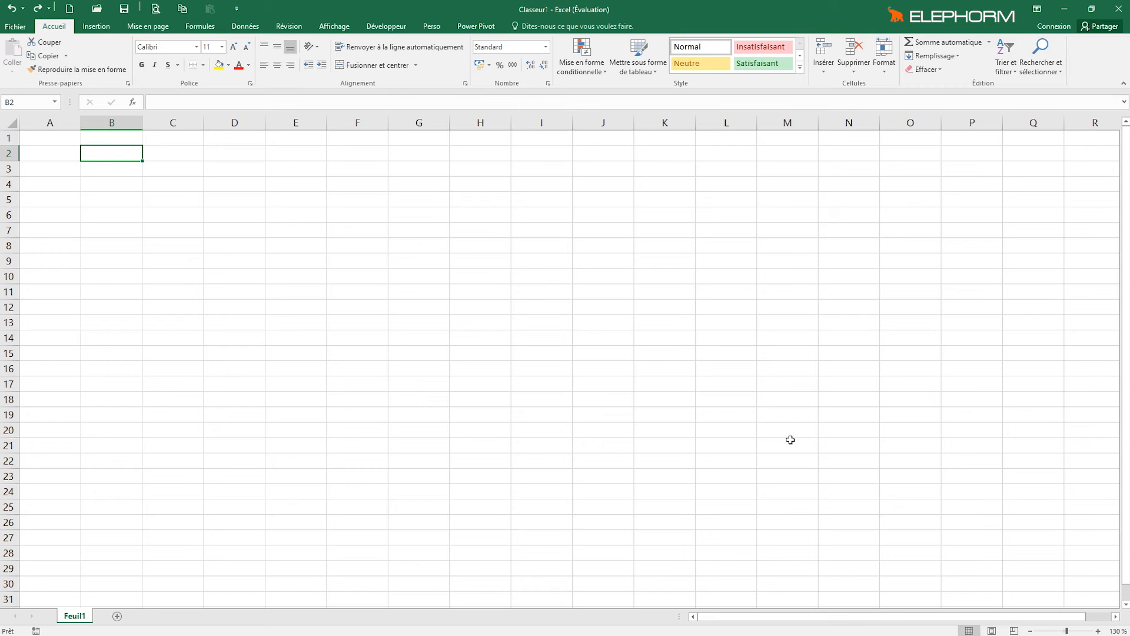
Step: Enter "Mon client à moi" in cell B2 and widen column B to fit the text
mouse_move(1082, 632)
click(1097, 631)
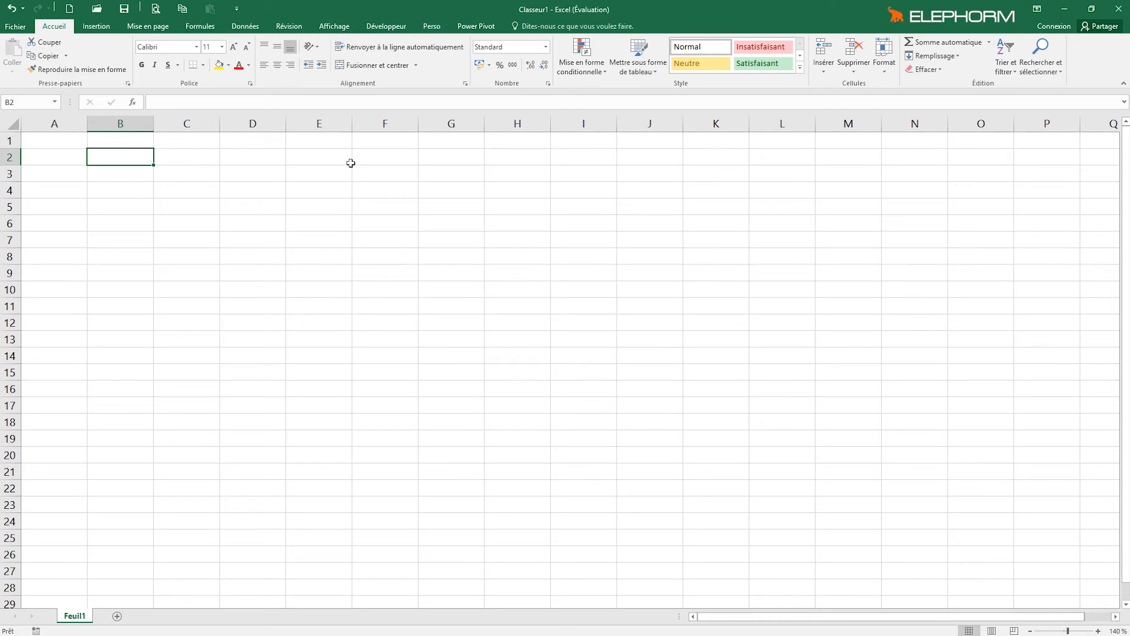
text(Mon )
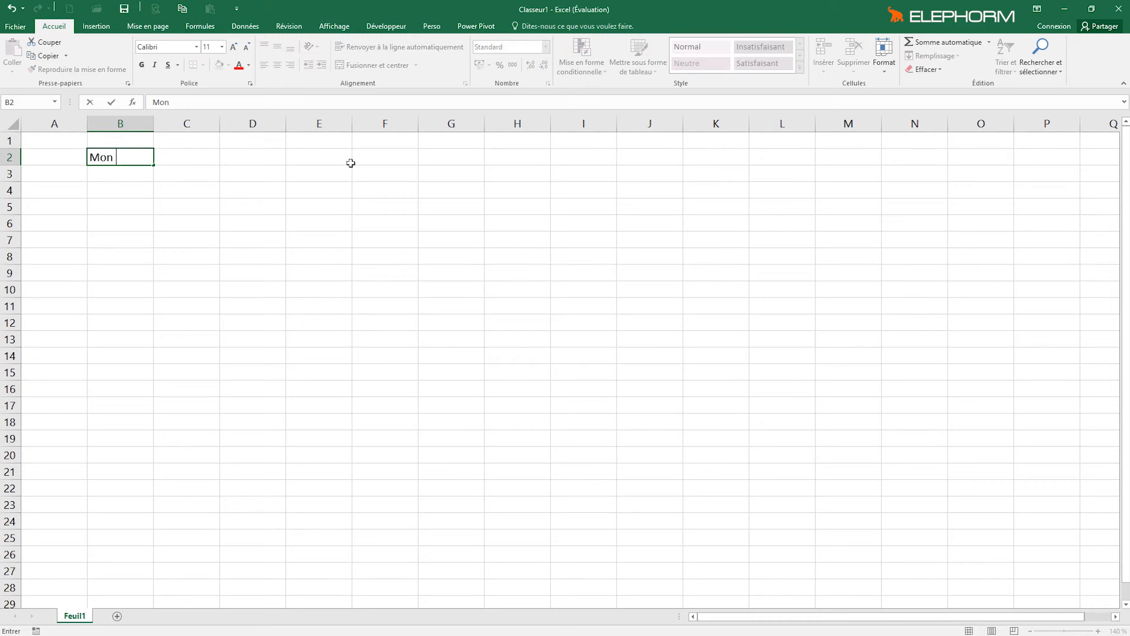
text(client à moi)
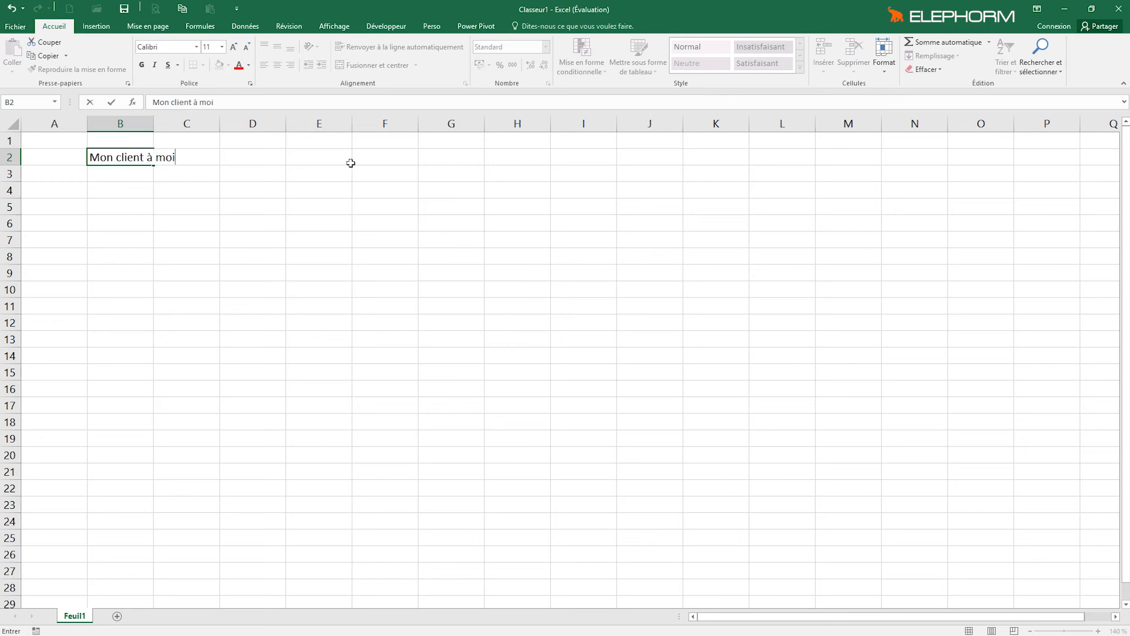
click(110, 105)
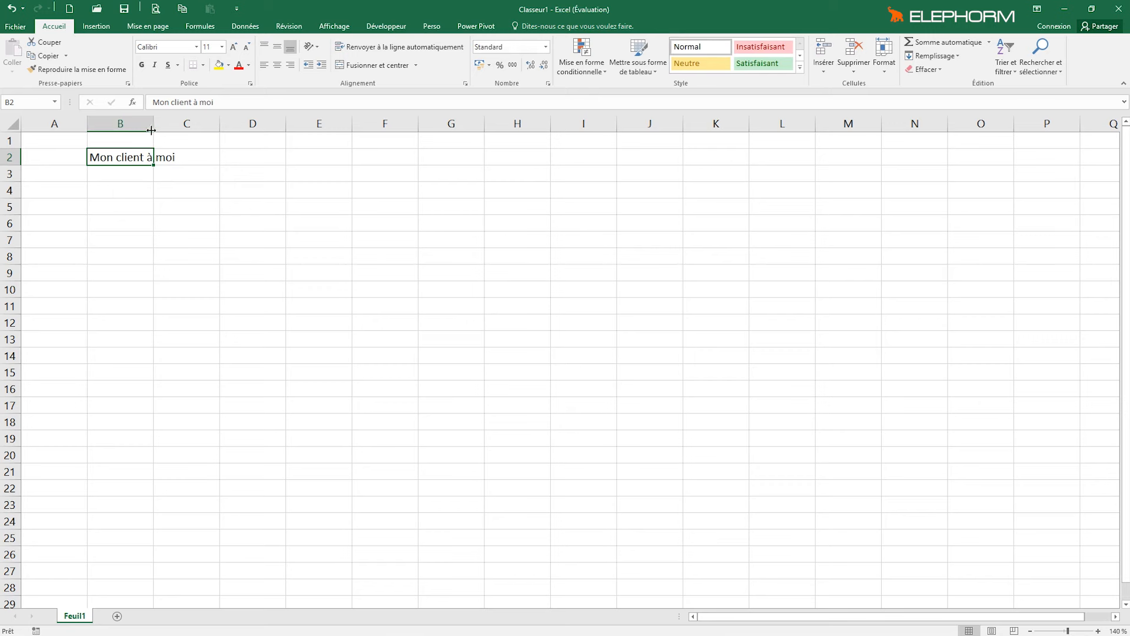
drag(152, 126, 199, 121)
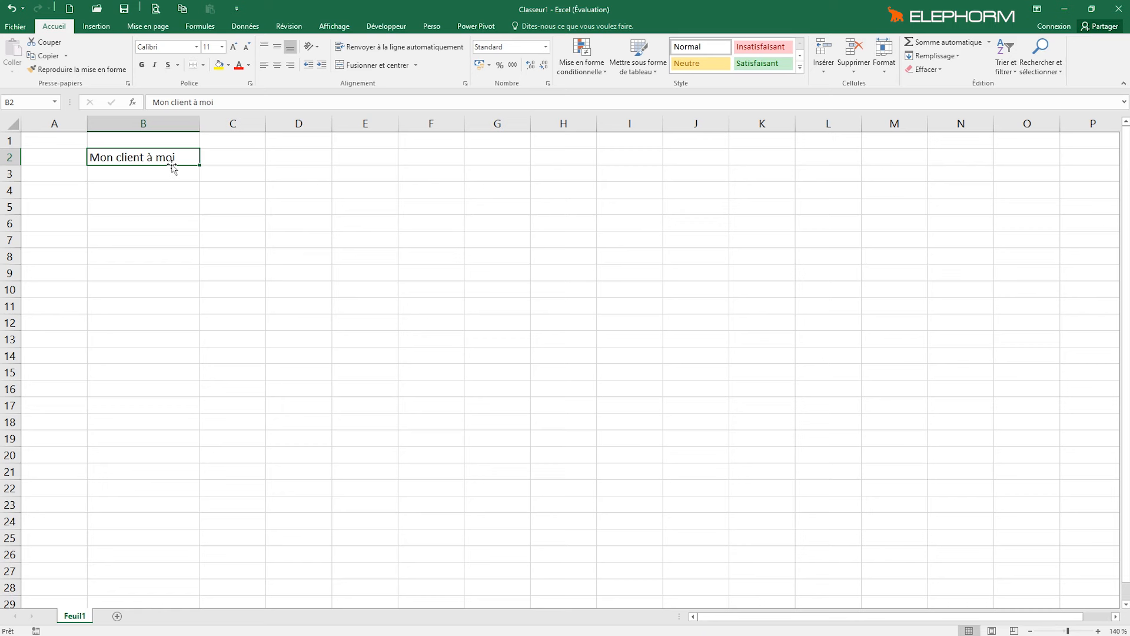
Step: Try moving and then copying cell B2 directly onto E2 without the clipboard, undoing each attempt
drag(172, 167, 341, 168)
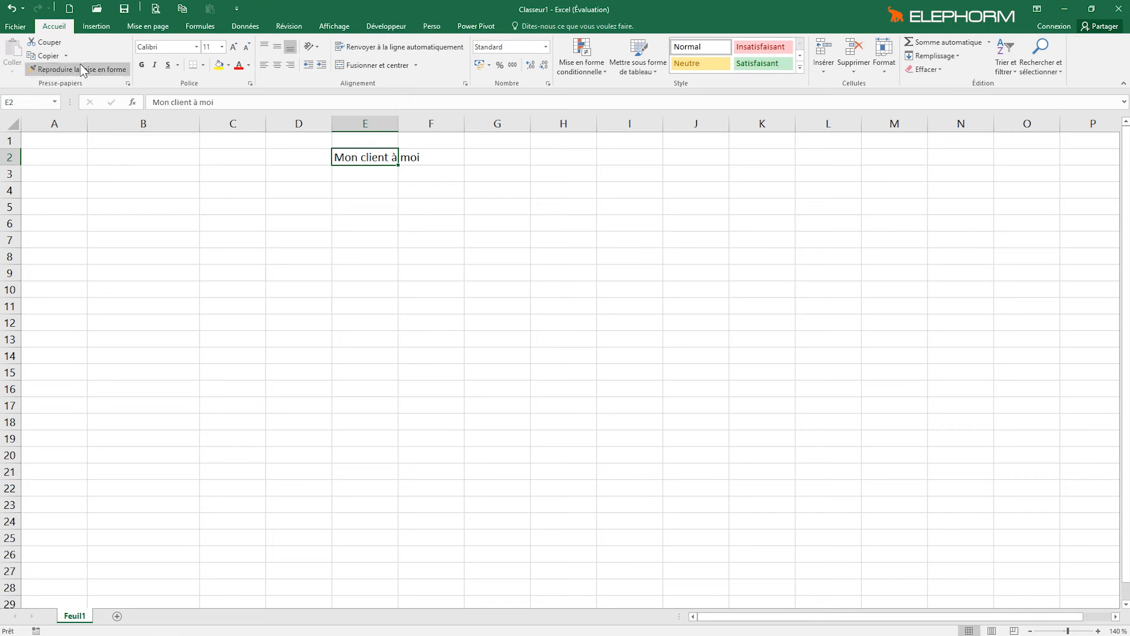
click(11, 8)
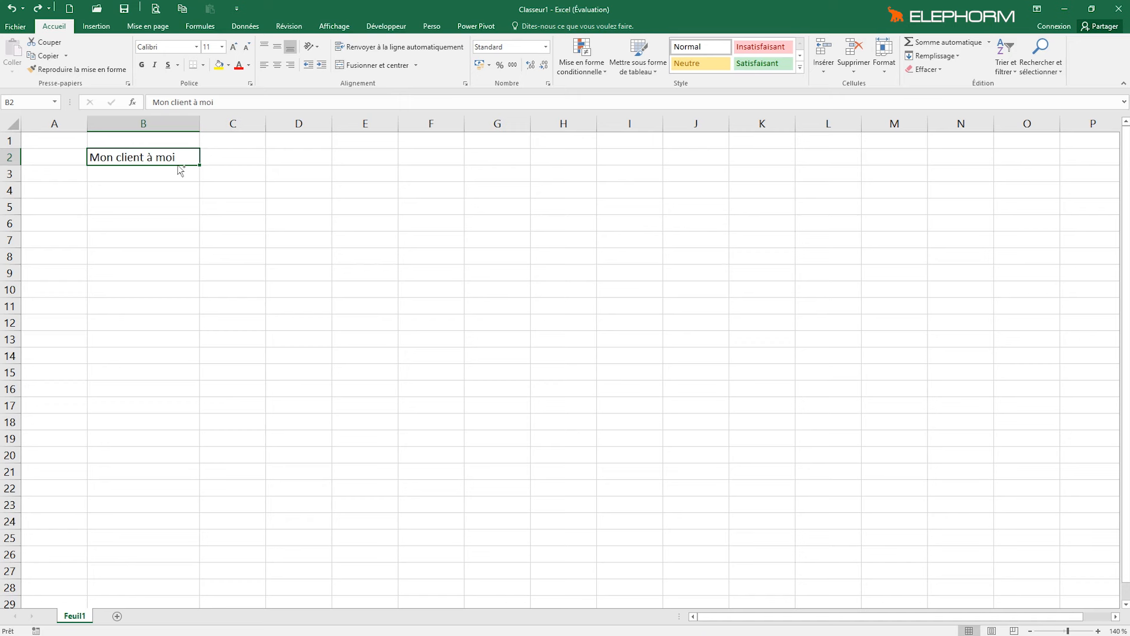
drag(179, 166, 351, 164)
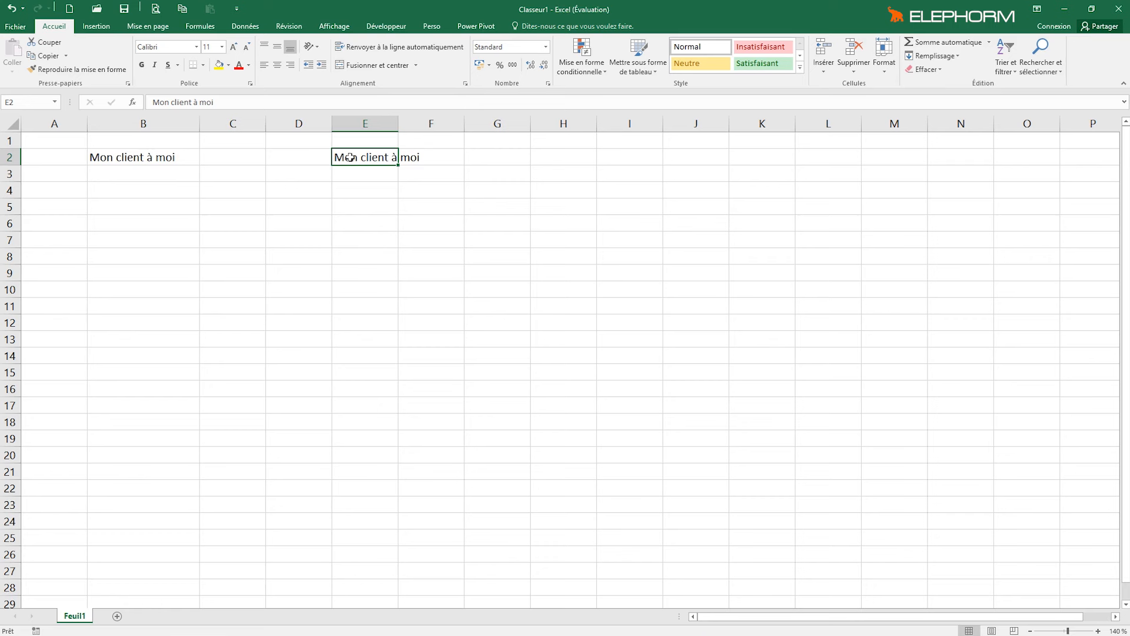
click(9, 9)
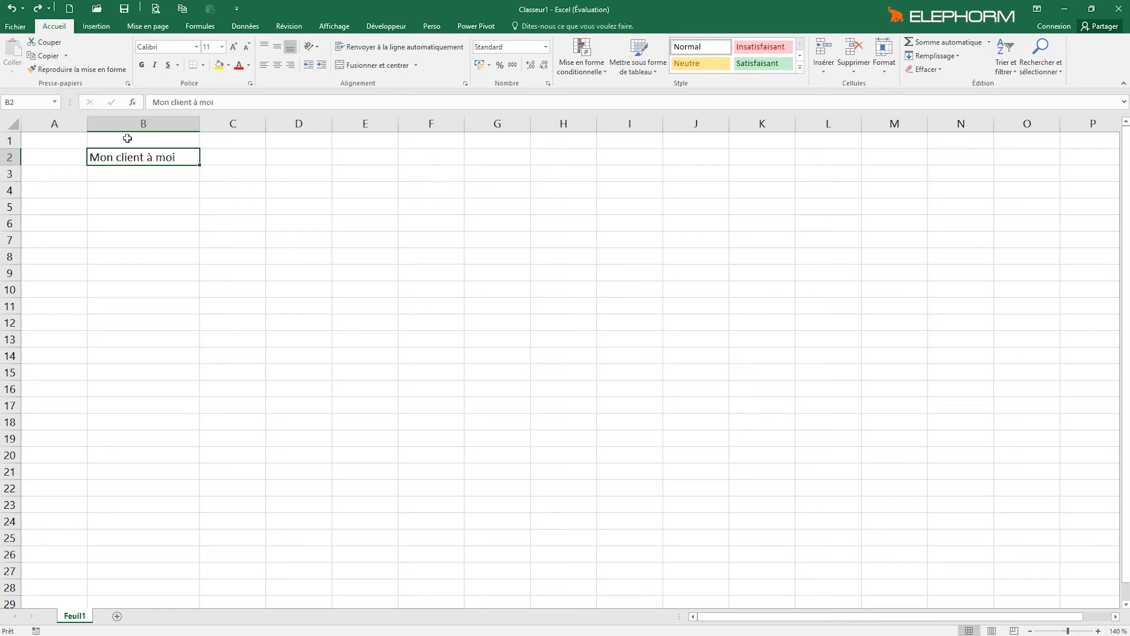
Step: Copy cell B2 through the clipboard, paste it into E2, and undo the paste
click(55, 56)
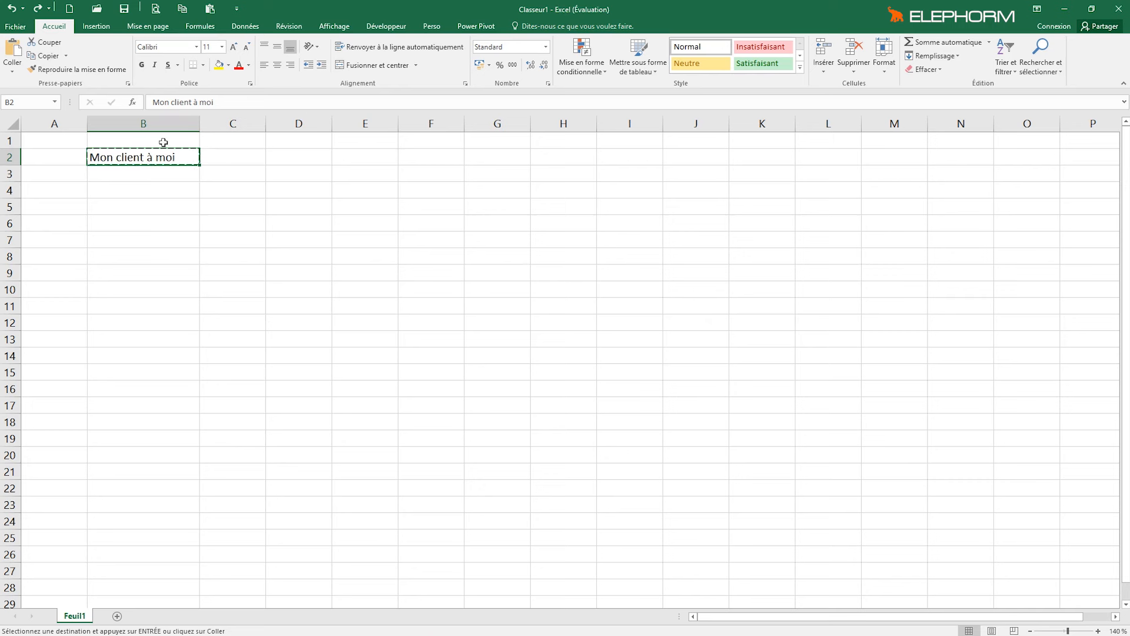
click(350, 156)
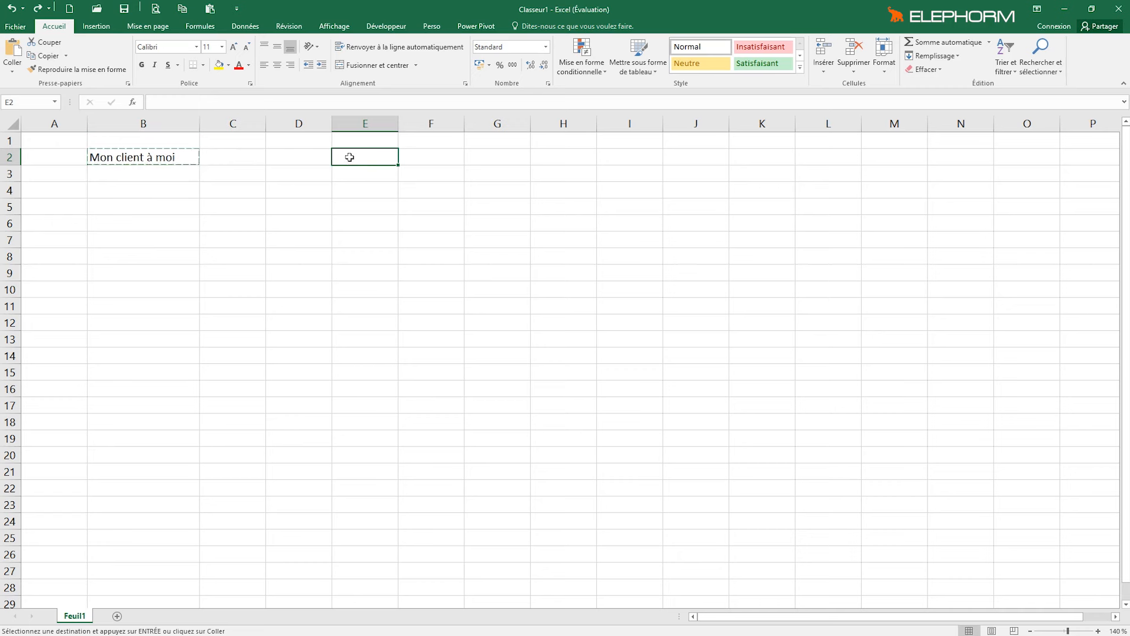
click(11, 57)
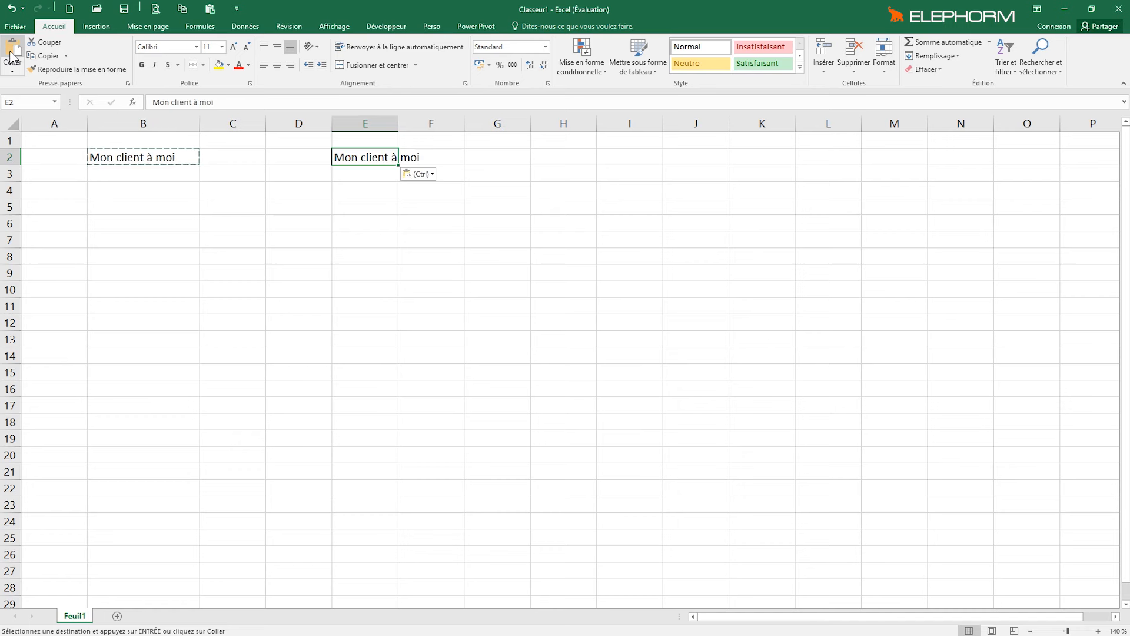
click(12, 9)
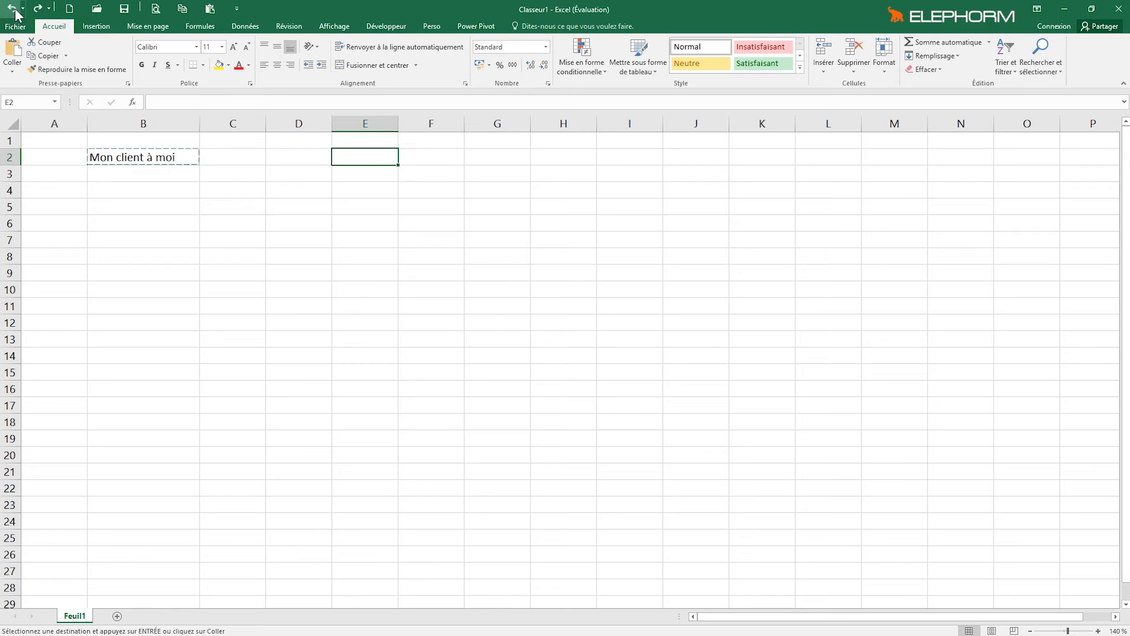
Step: Cut cell B2 and paste it into E2, undo the move, and clear the cut selection
click(47, 44)
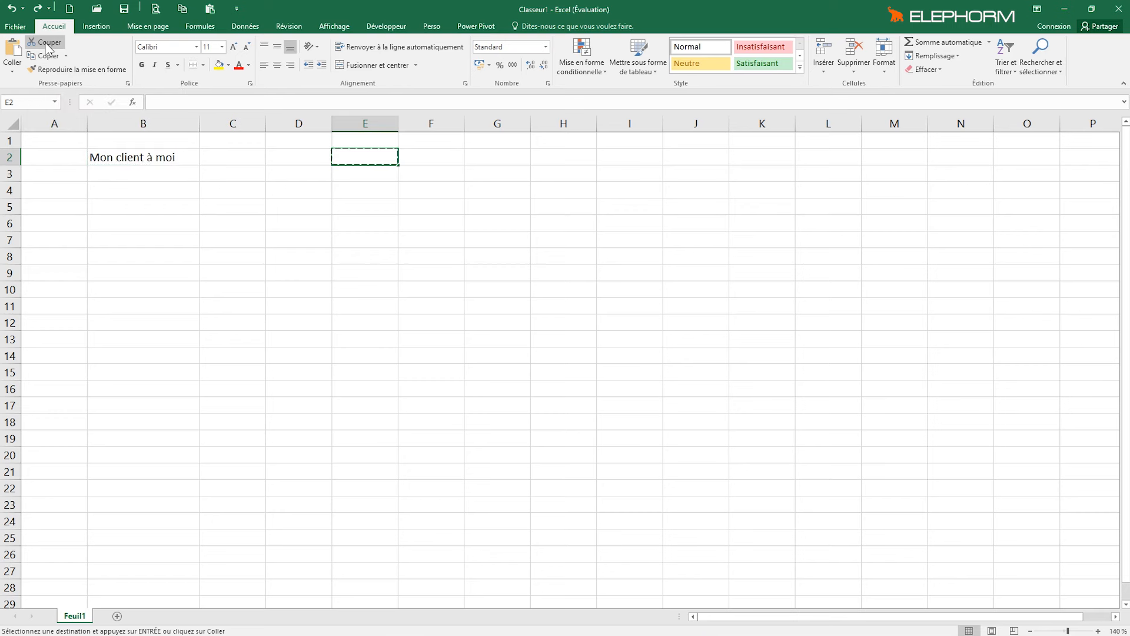
click(116, 157)
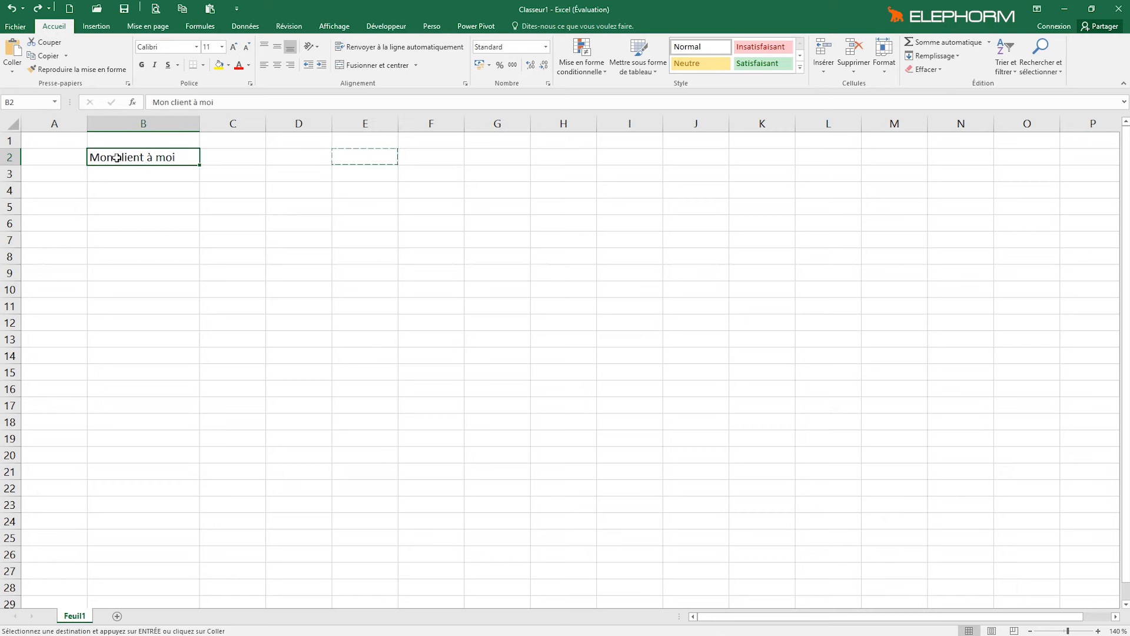
click(48, 46)
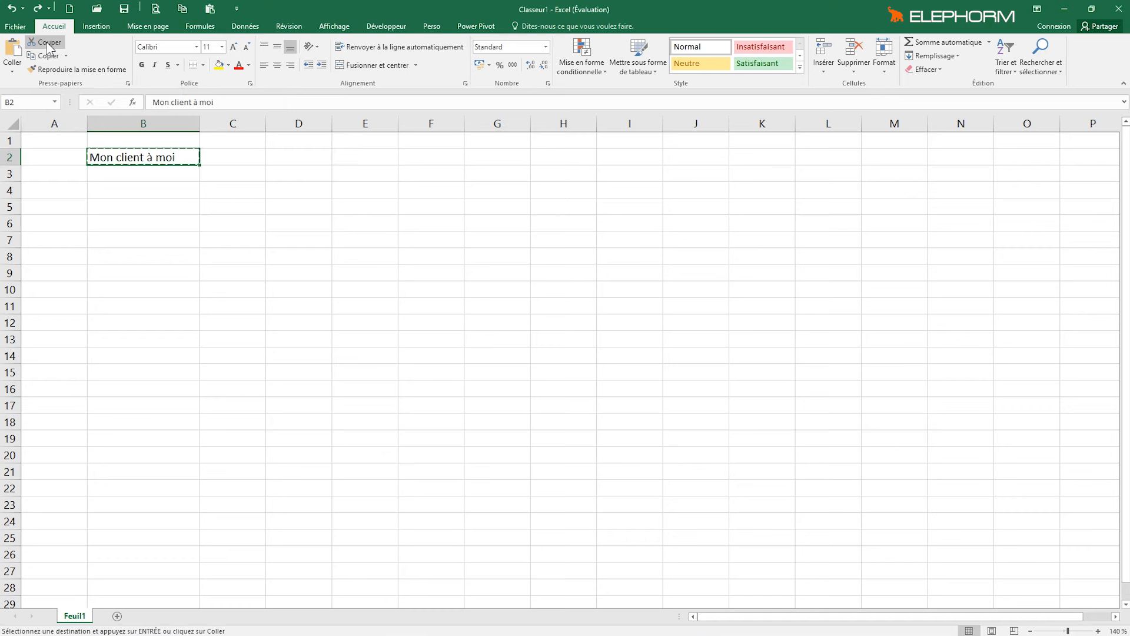
click(348, 160)
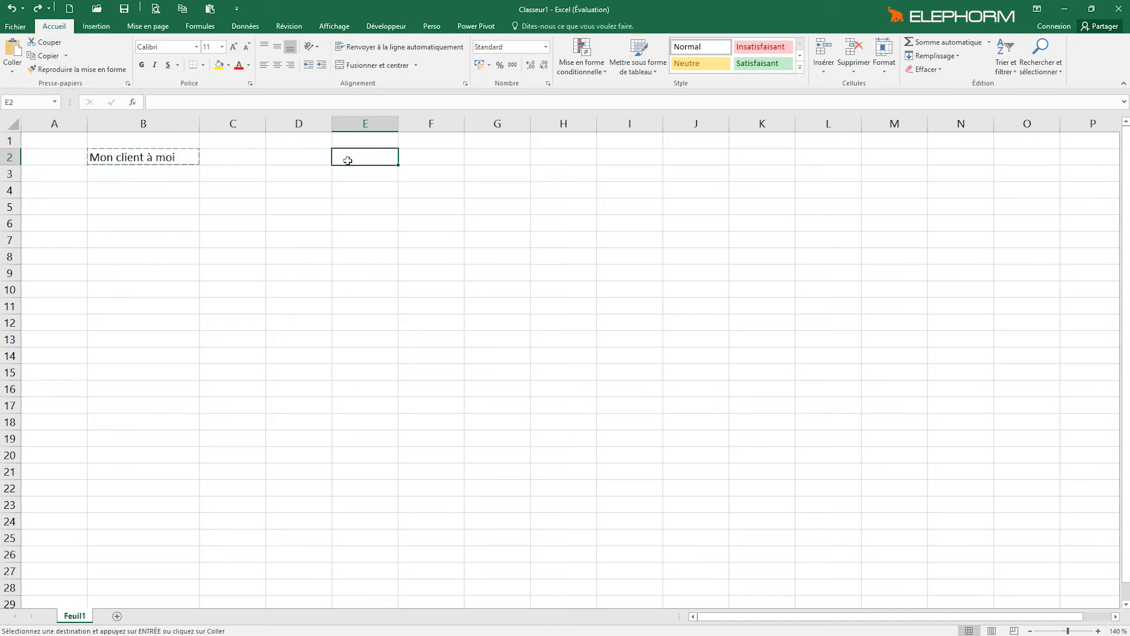
click(18, 54)
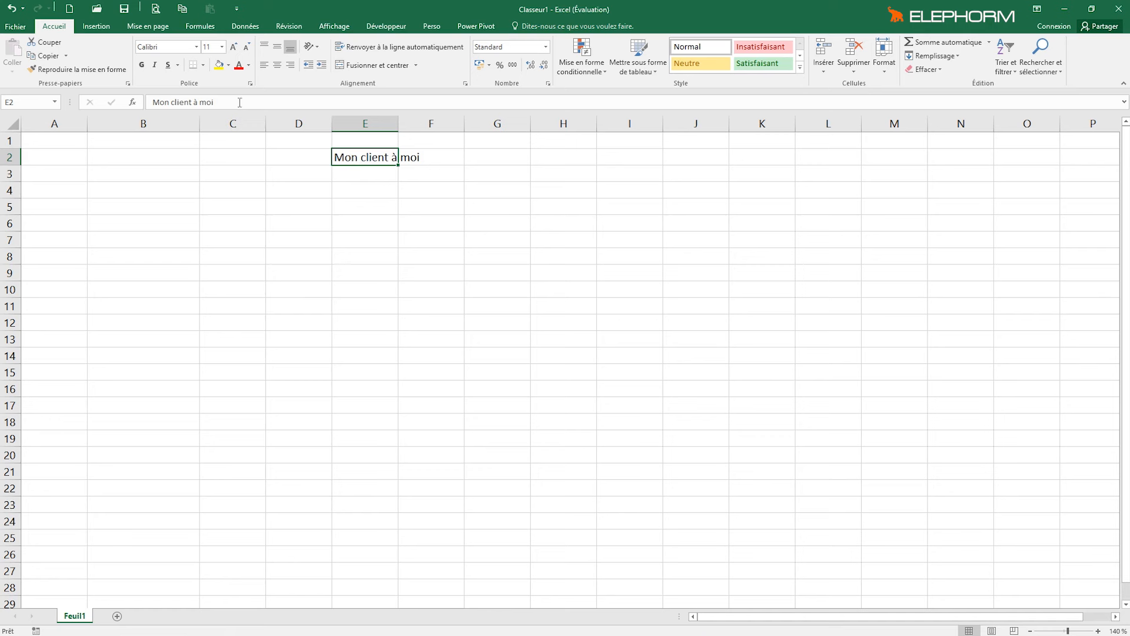
click(12, 9)
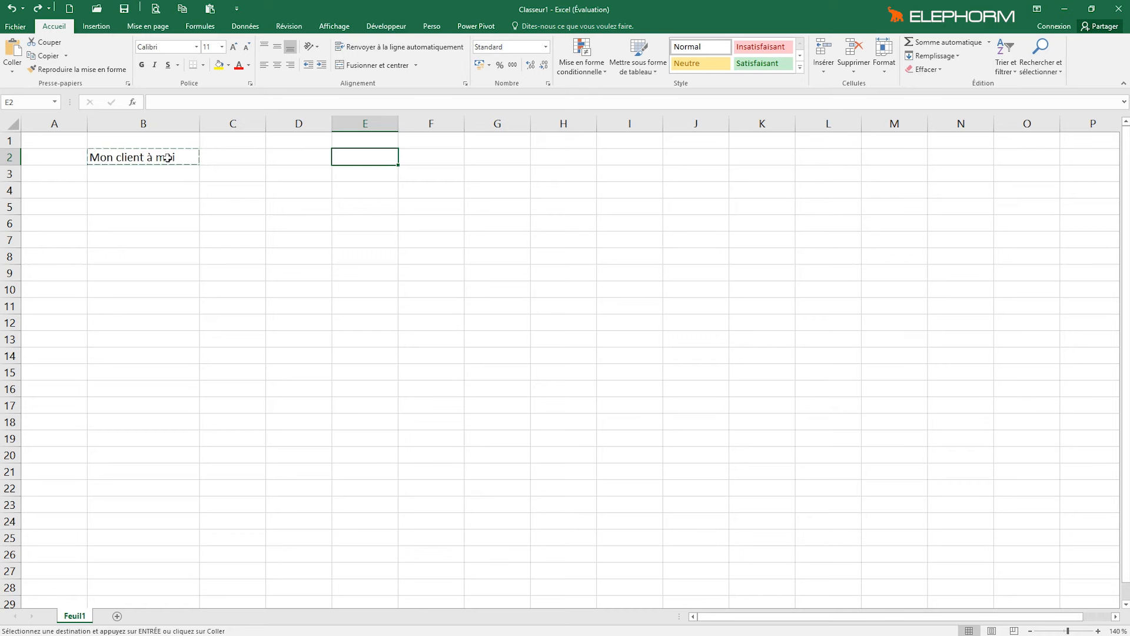
key(Escape)
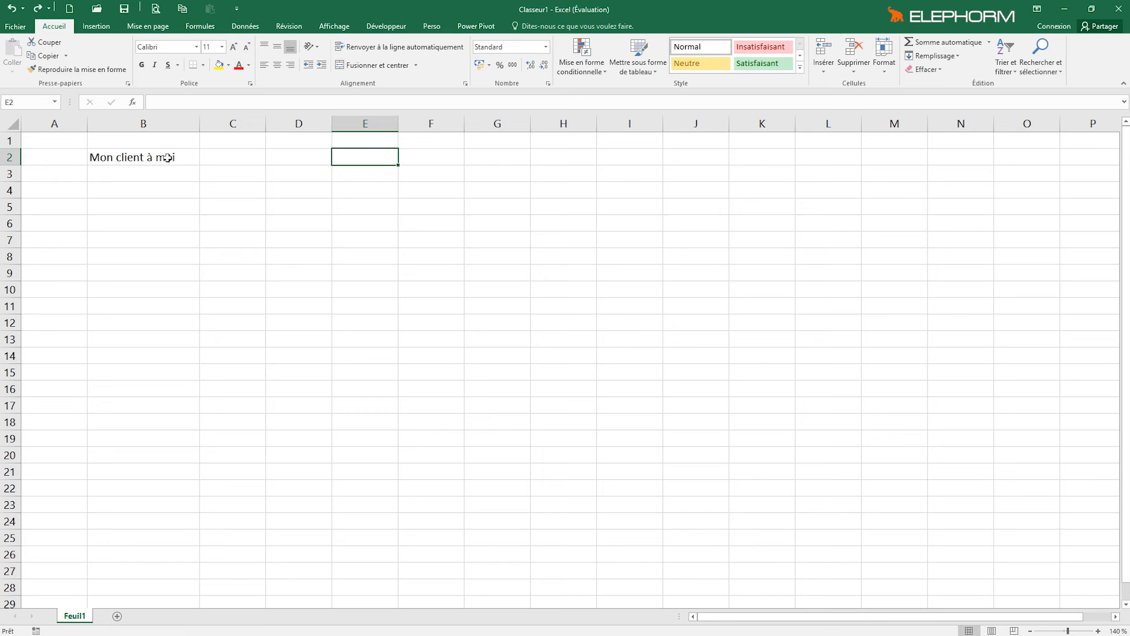
Step: Format cell B2 with a light blue fill and bold red text
click(167, 158)
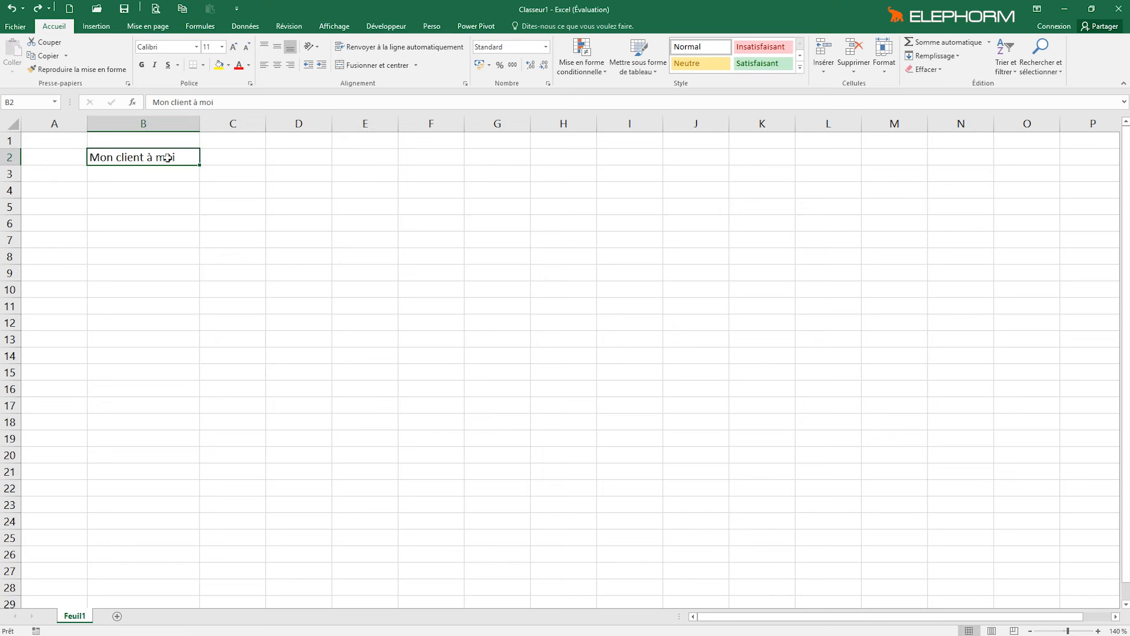
click(229, 65)
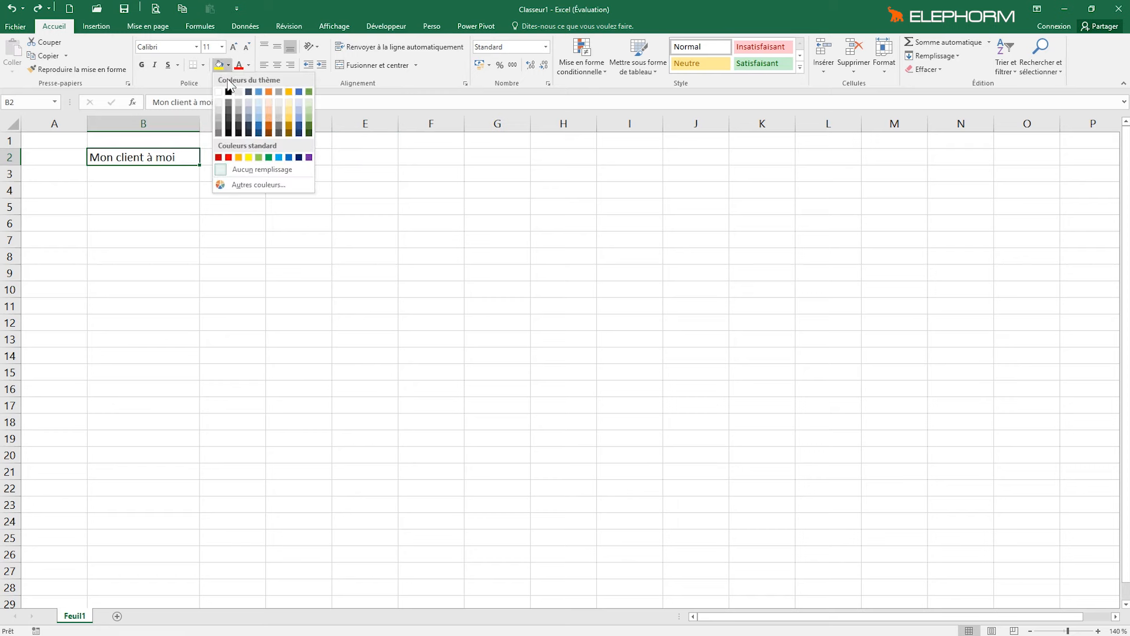
click(258, 107)
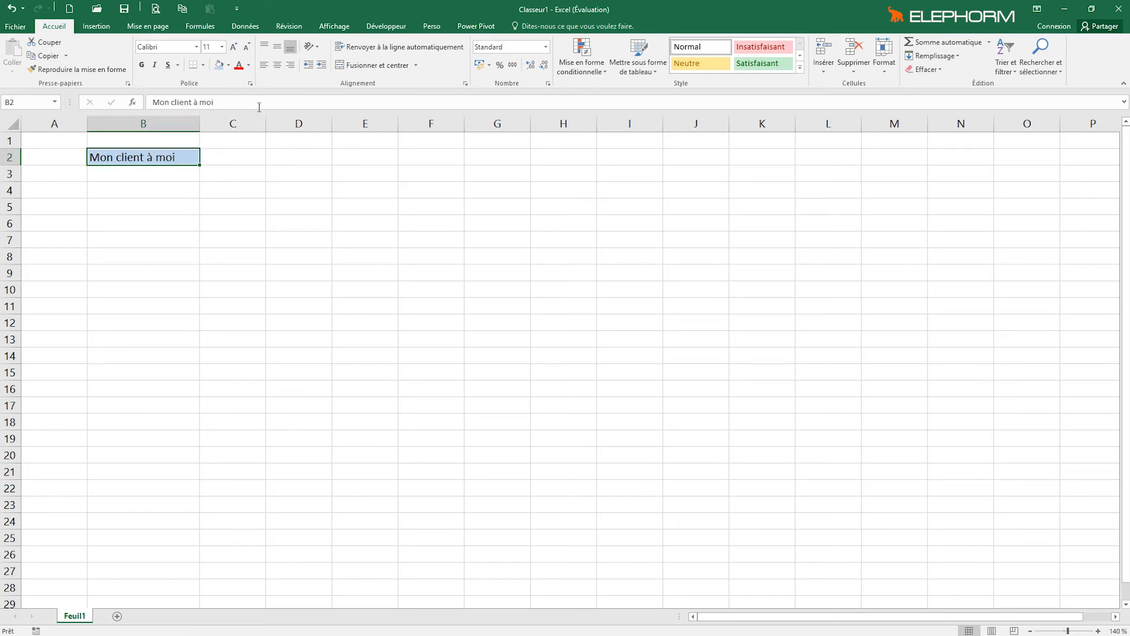
click(142, 65)
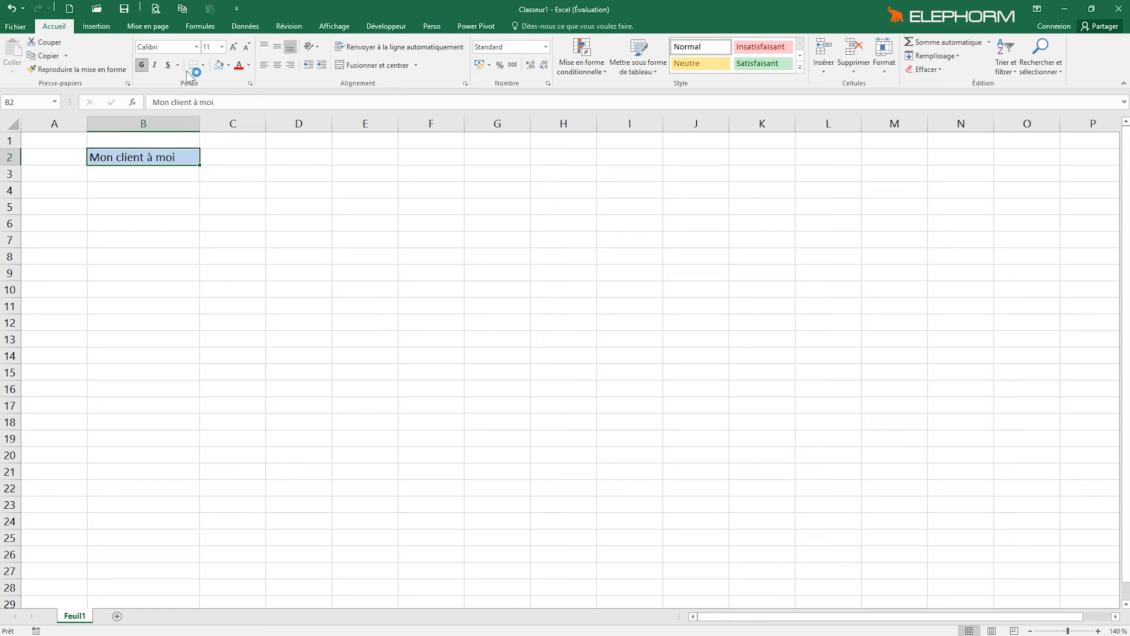
click(238, 66)
Step: Copy the formatted cell B2 and paste only its values into E2
click(51, 56)
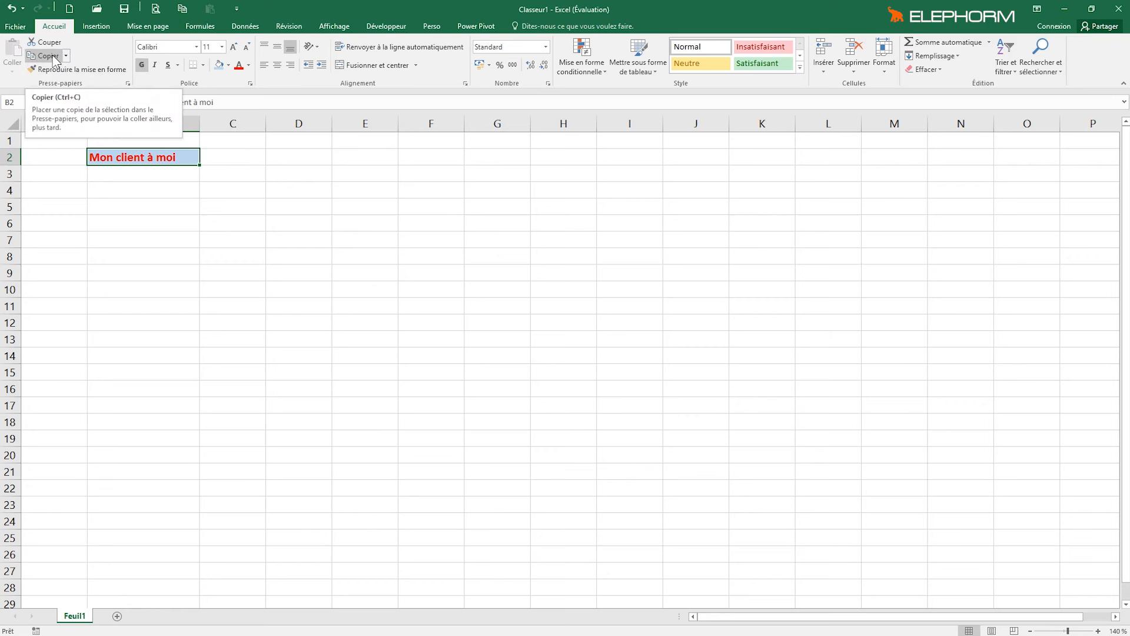
click(52, 56)
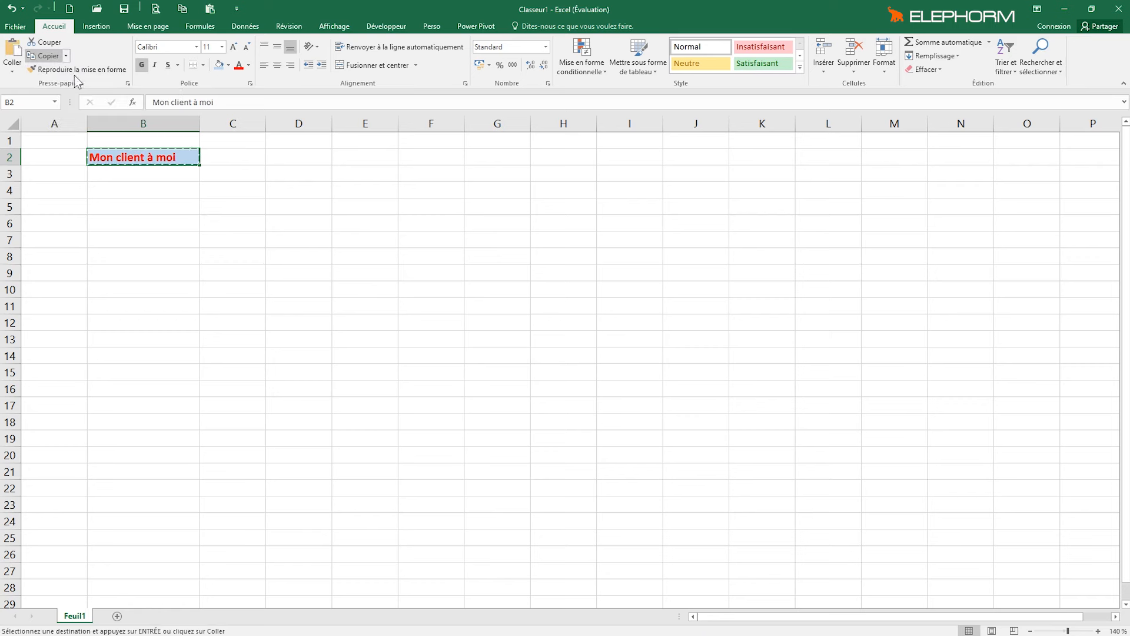
click(360, 158)
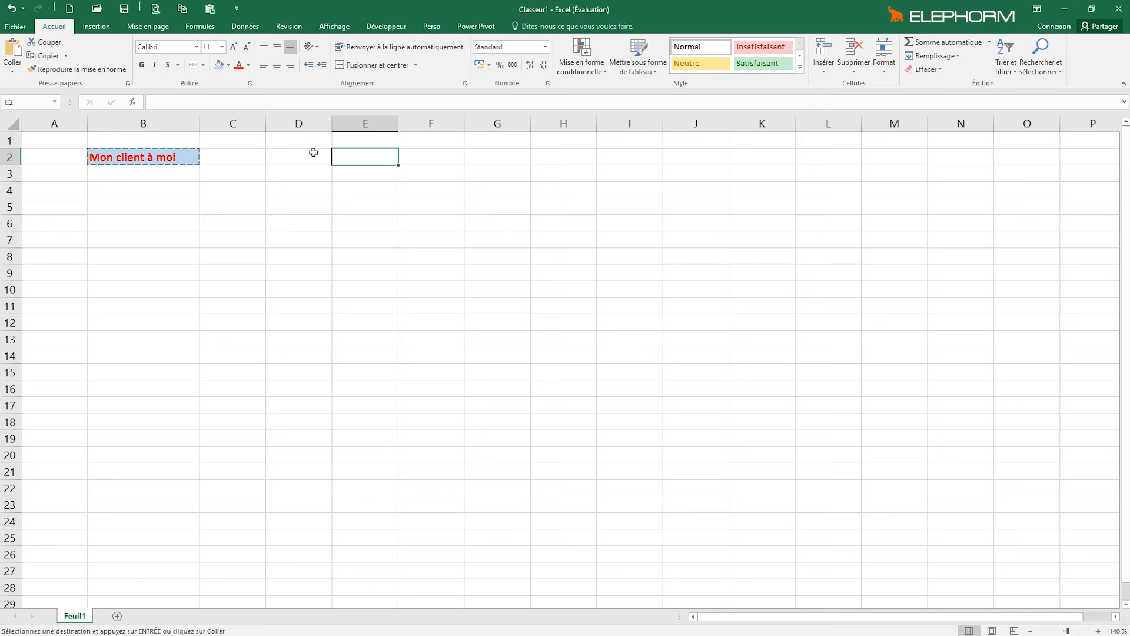
click(13, 72)
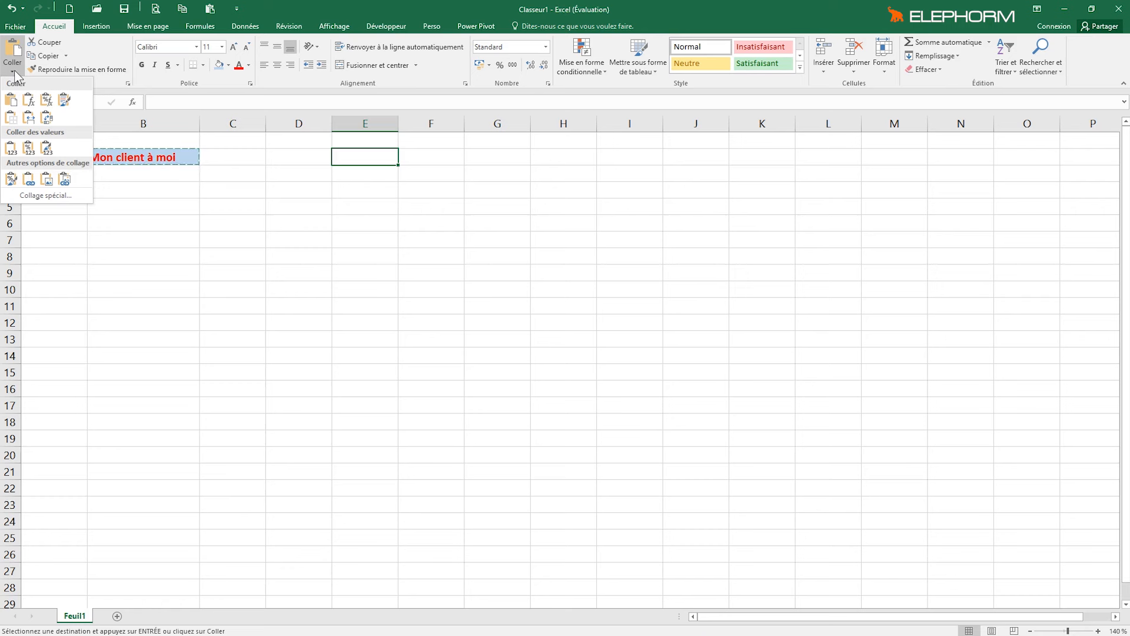
click(12, 149)
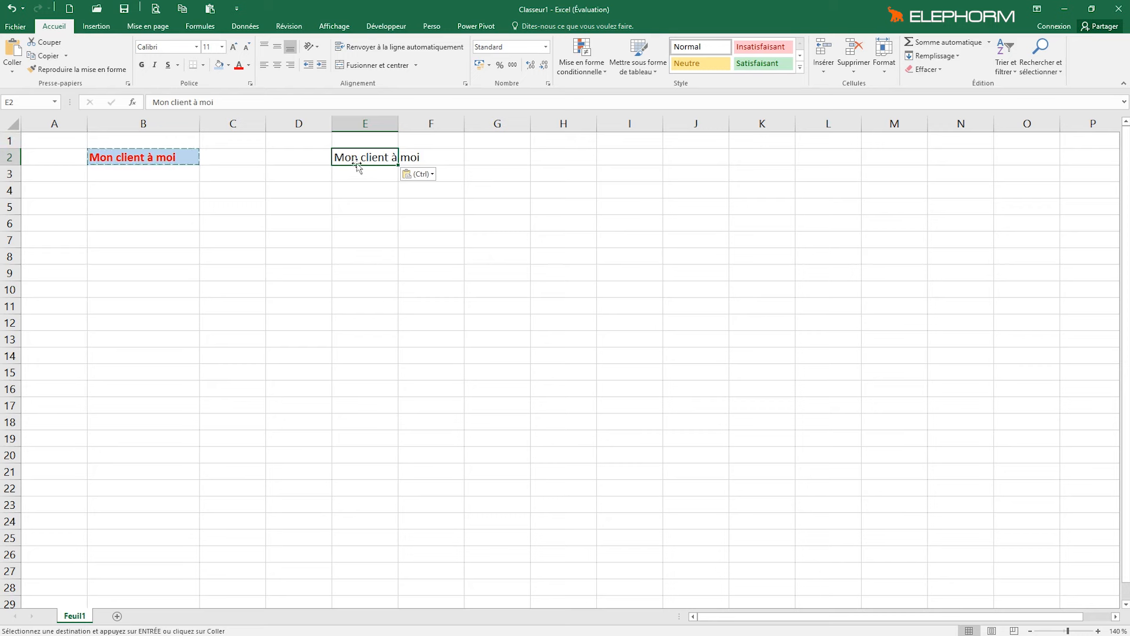
click(433, 175)
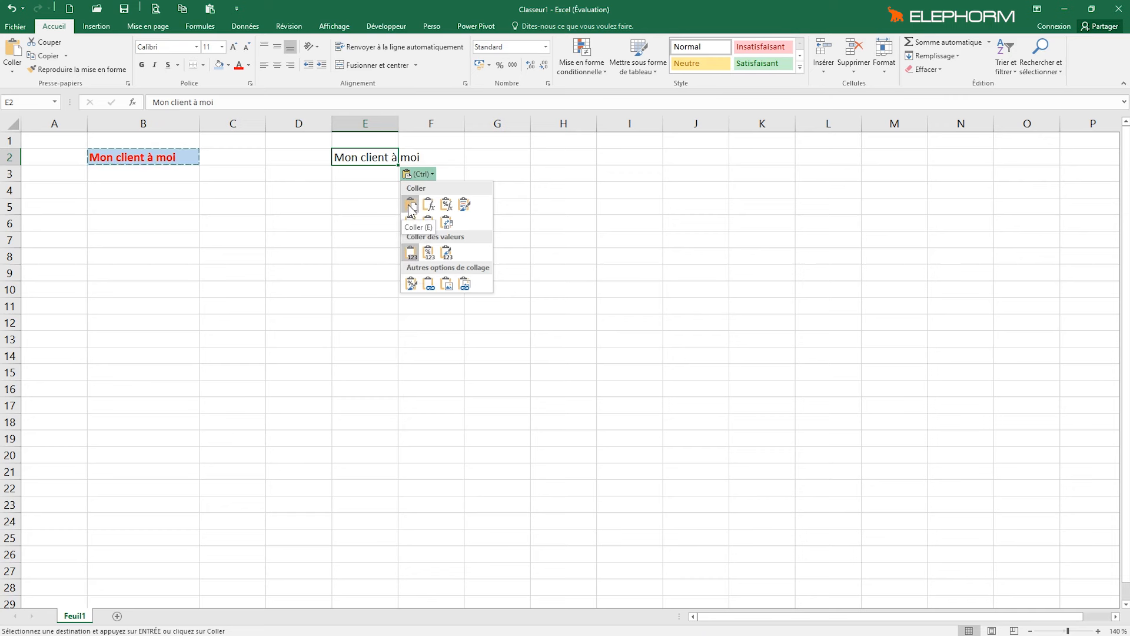
click(410, 252)
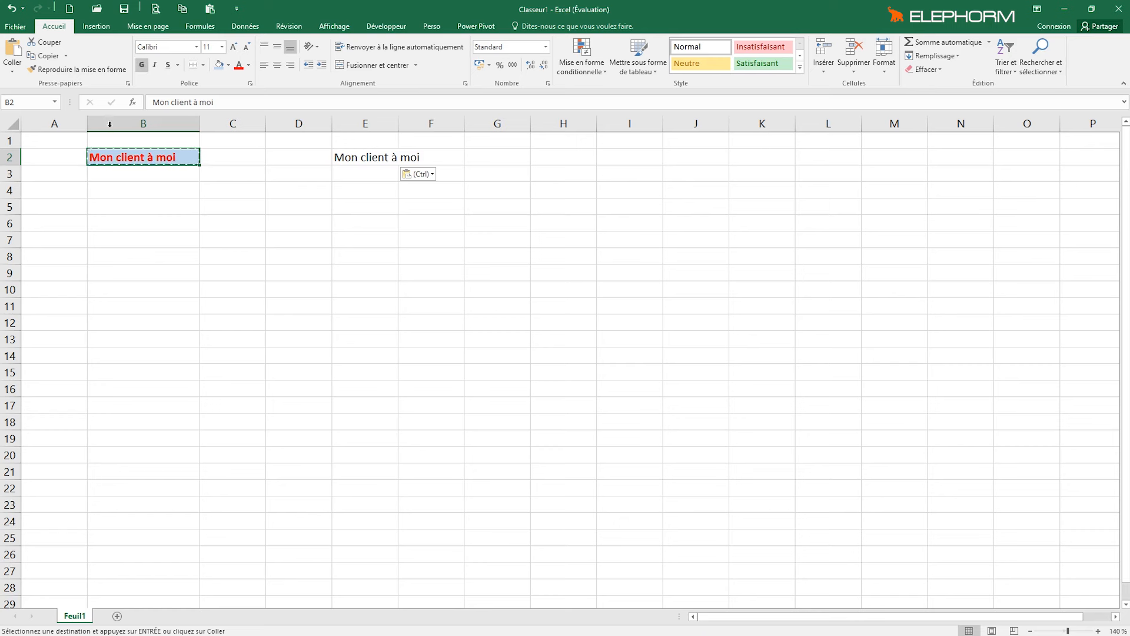
Step: Apply the formatting of cell B2 to E2 with the format painter
click(70, 68)
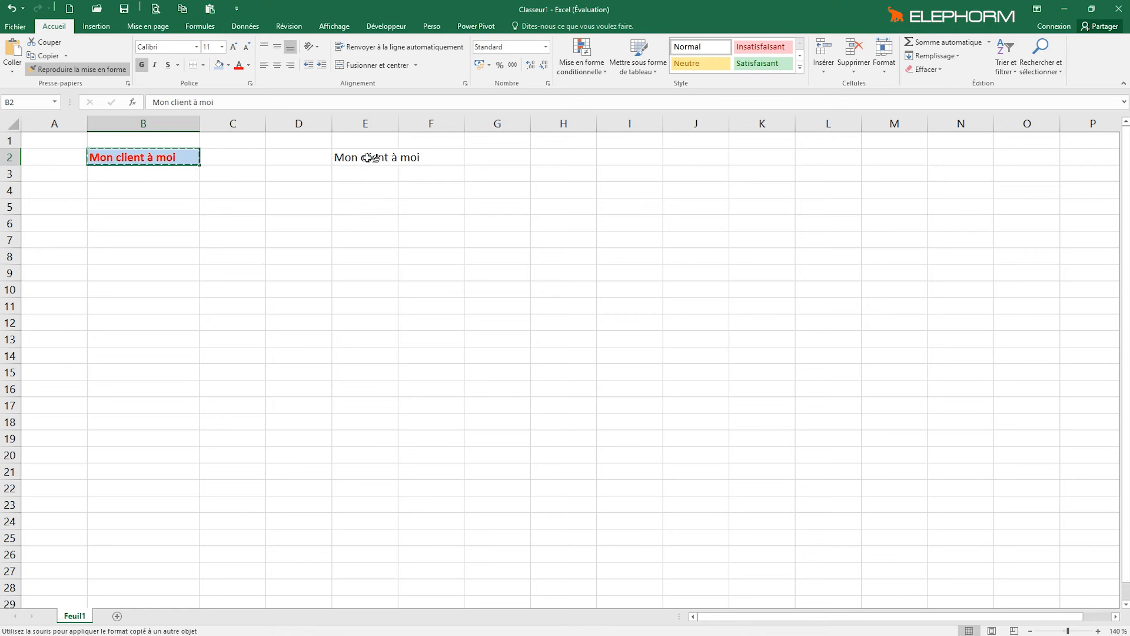
click(367, 158)
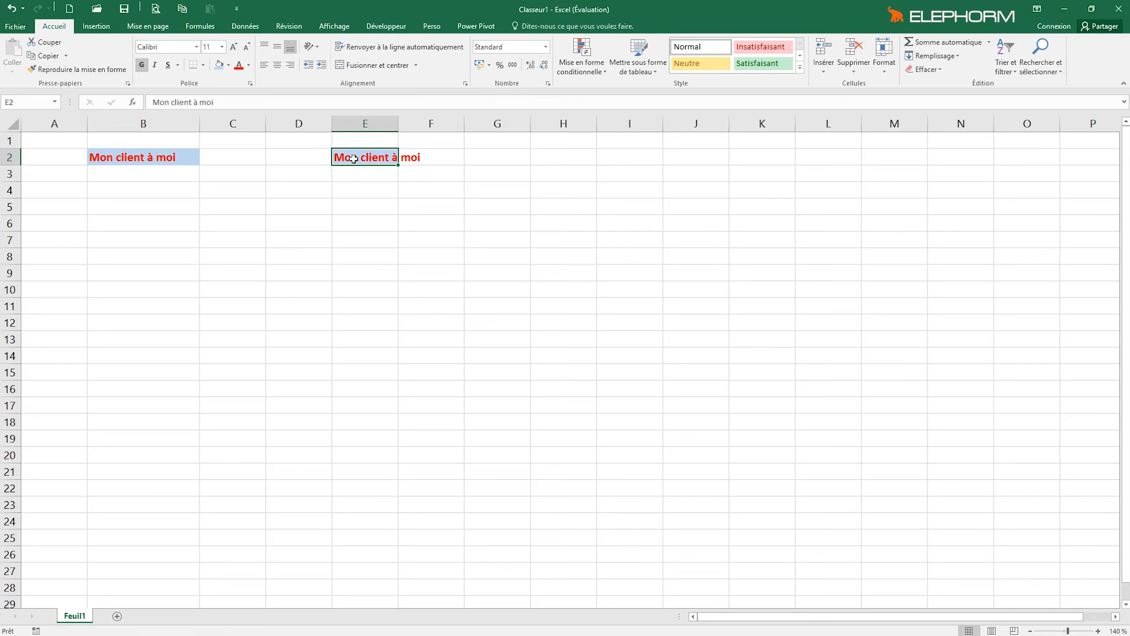
Step: Enter a sample first name in each of cells B5, B6 and B8, leaving B7 empty
click(126, 209)
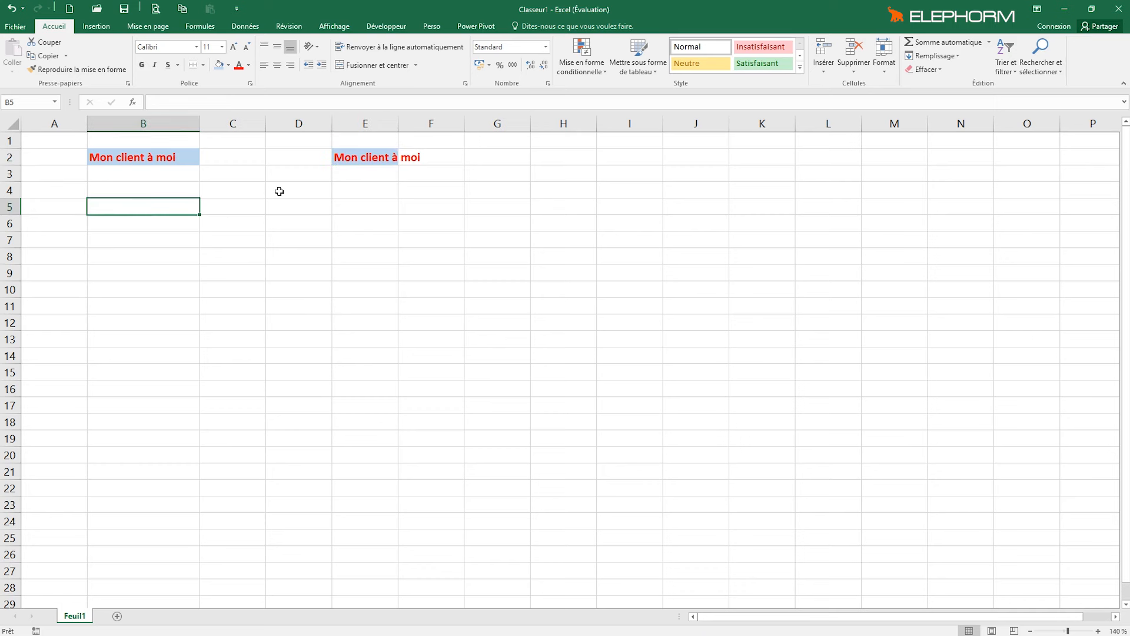
text(Gaston)
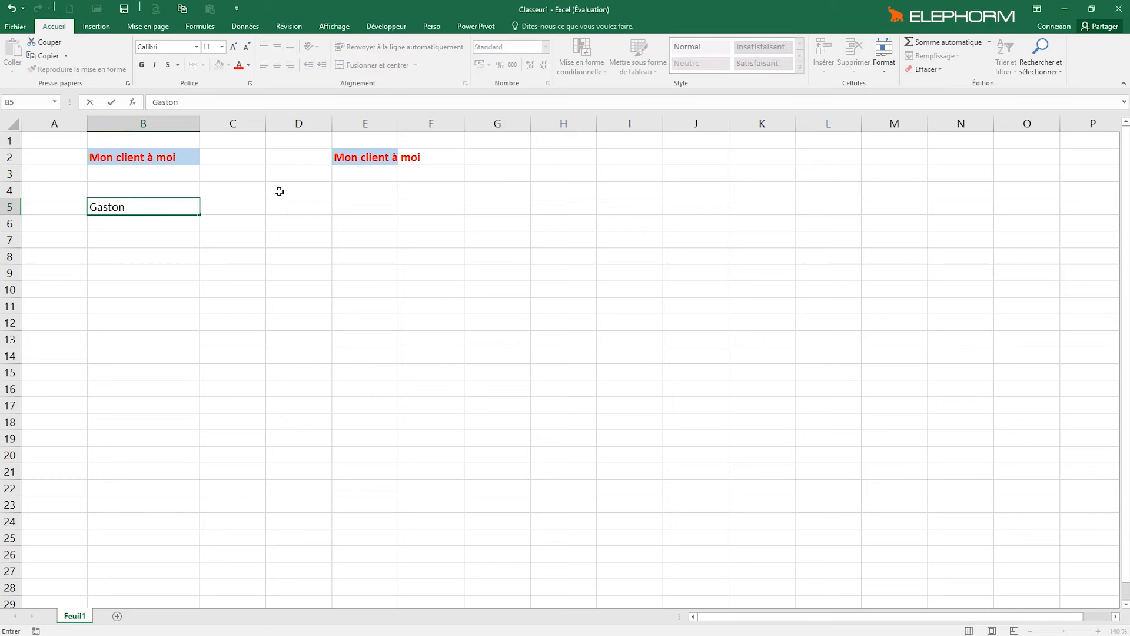
key(Return)
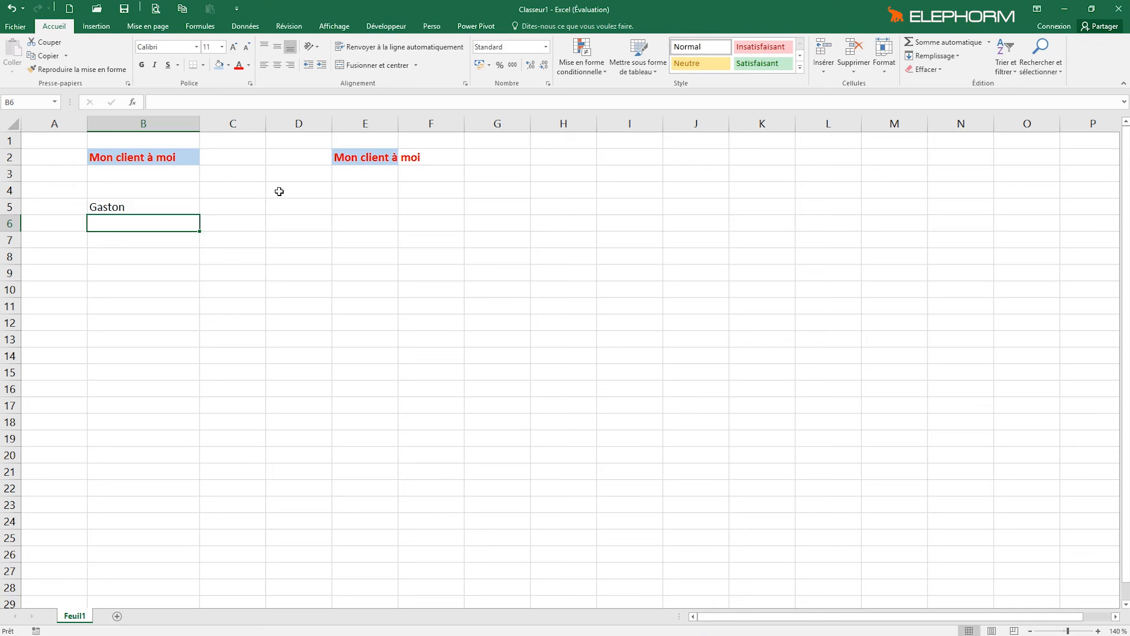
text(Ac)
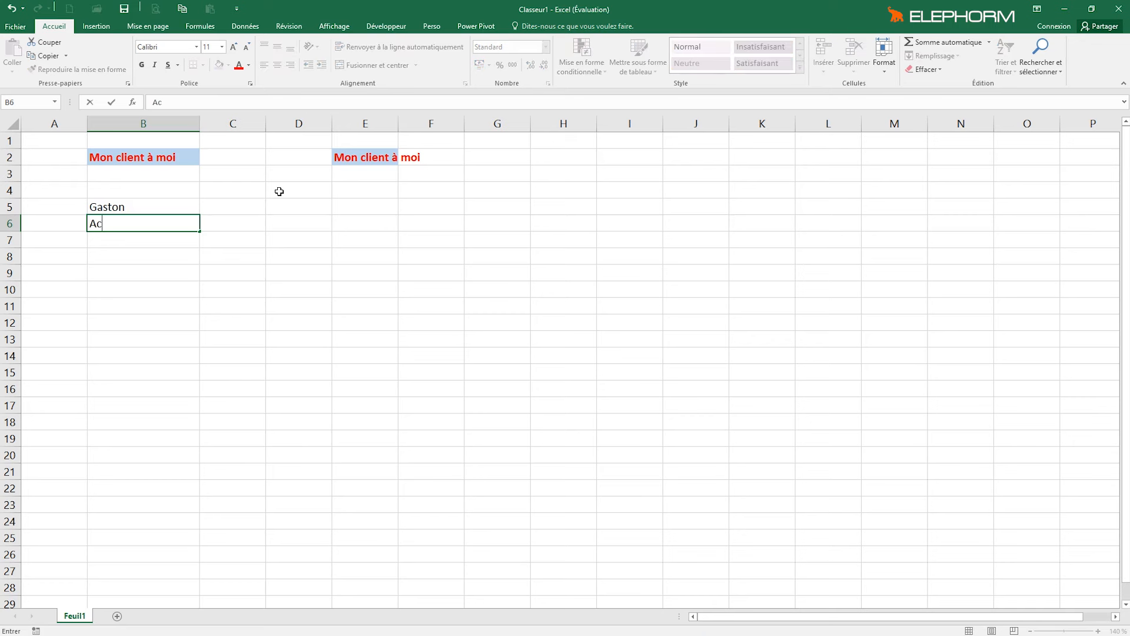
text(hille)
key(Return)
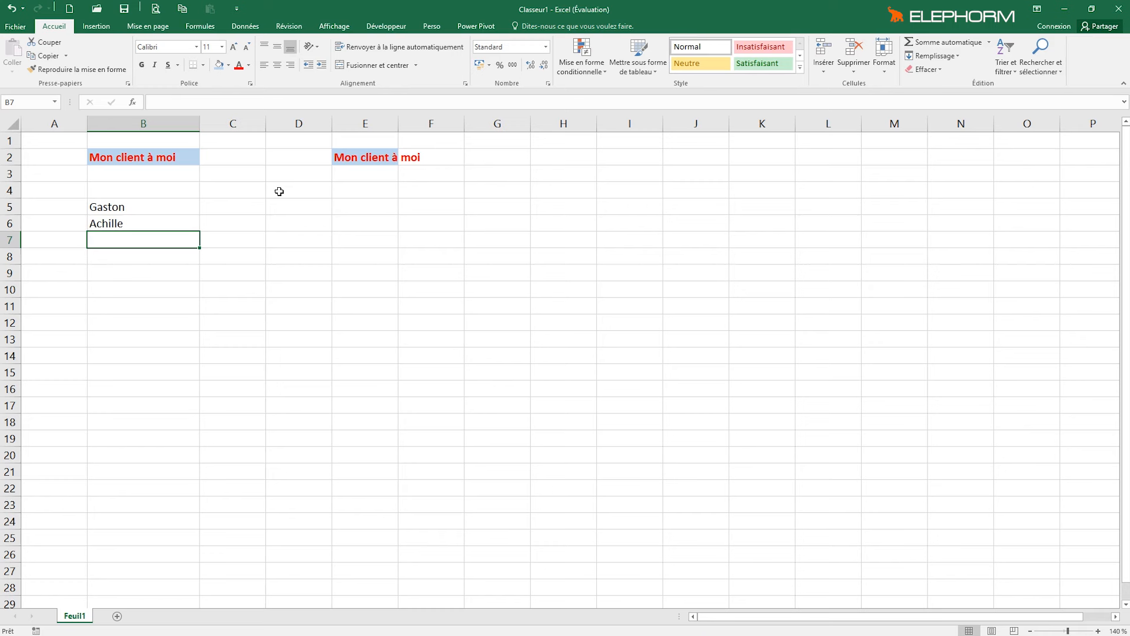
key(Return)
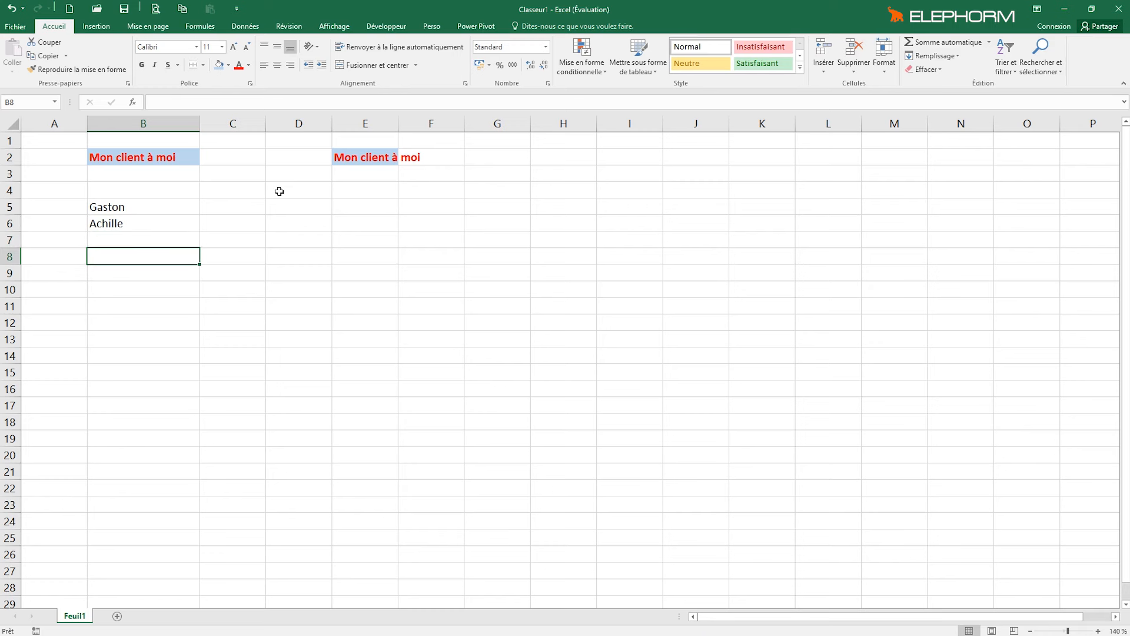
text(Toto)
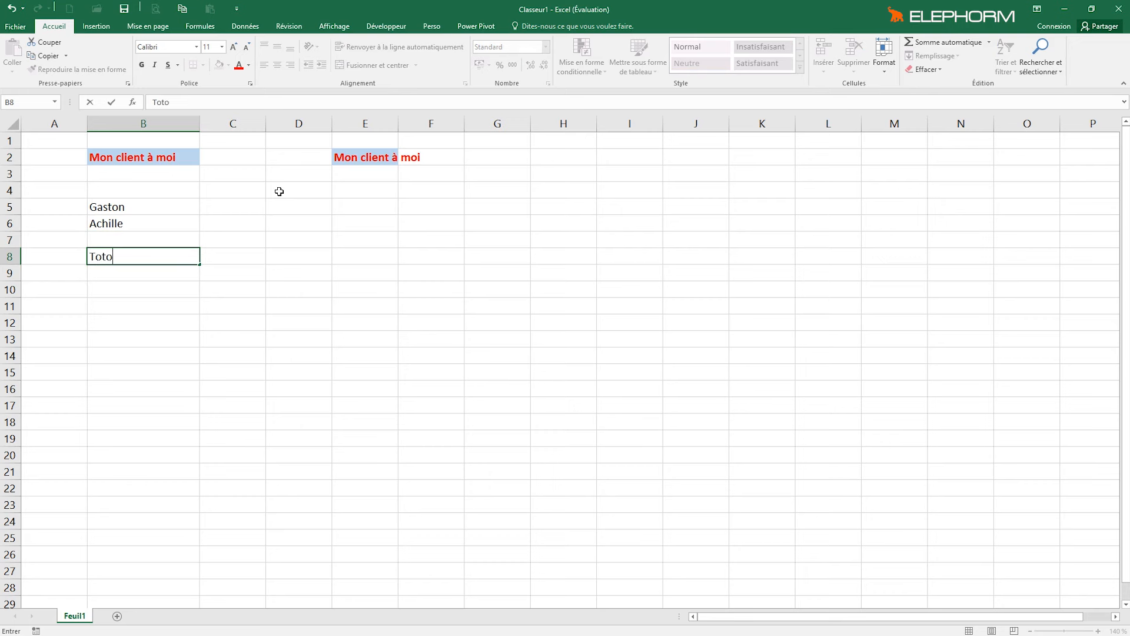
Step: Apply the formatting of cell B2 to B5, B6 and B8 in succession with the locked format painter, and turn the painter off
click(138, 158)
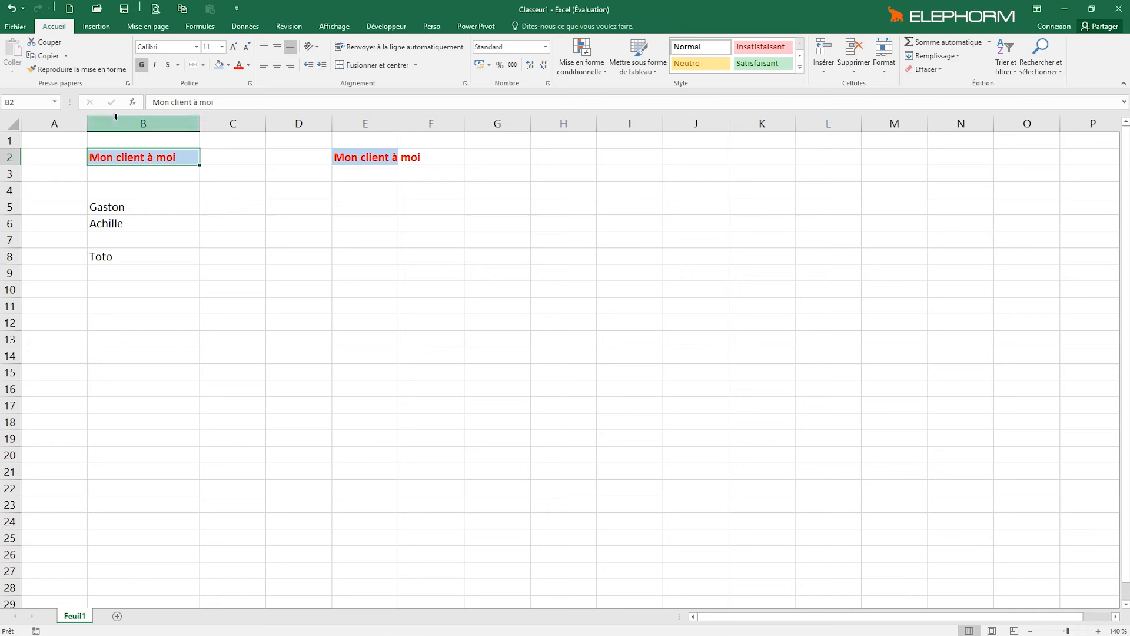
click(71, 72)
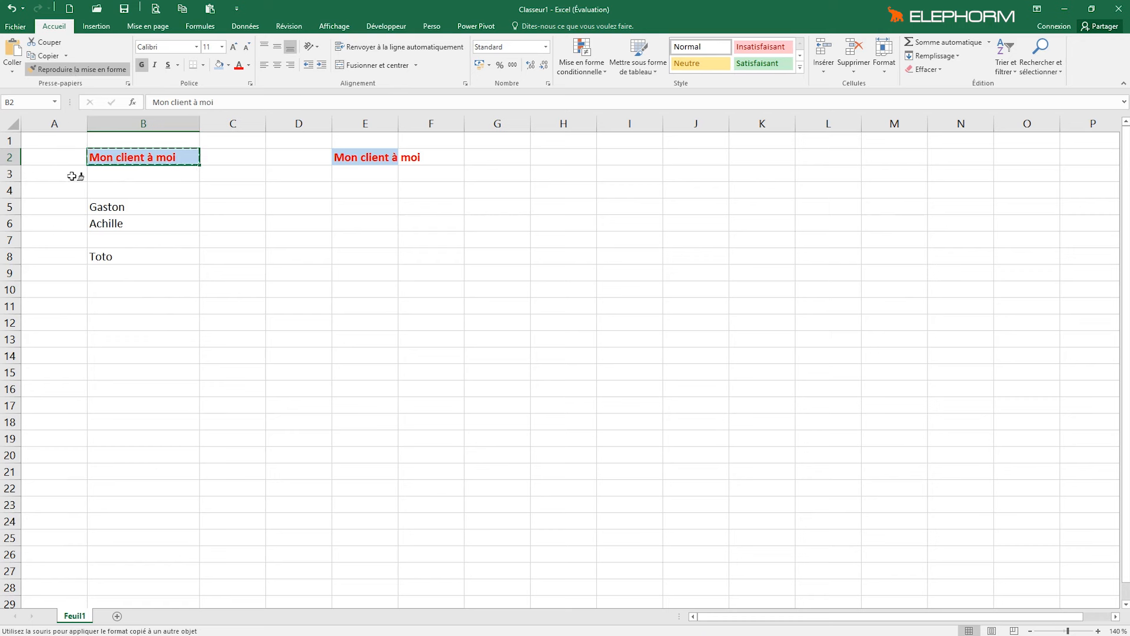
click(132, 208)
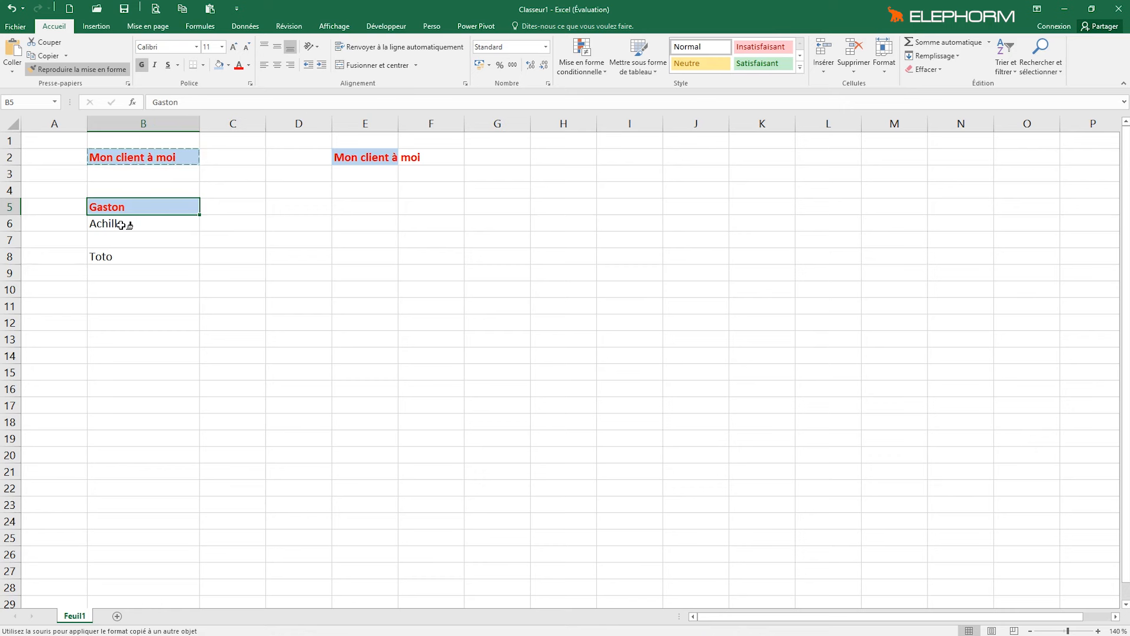
click(121, 225)
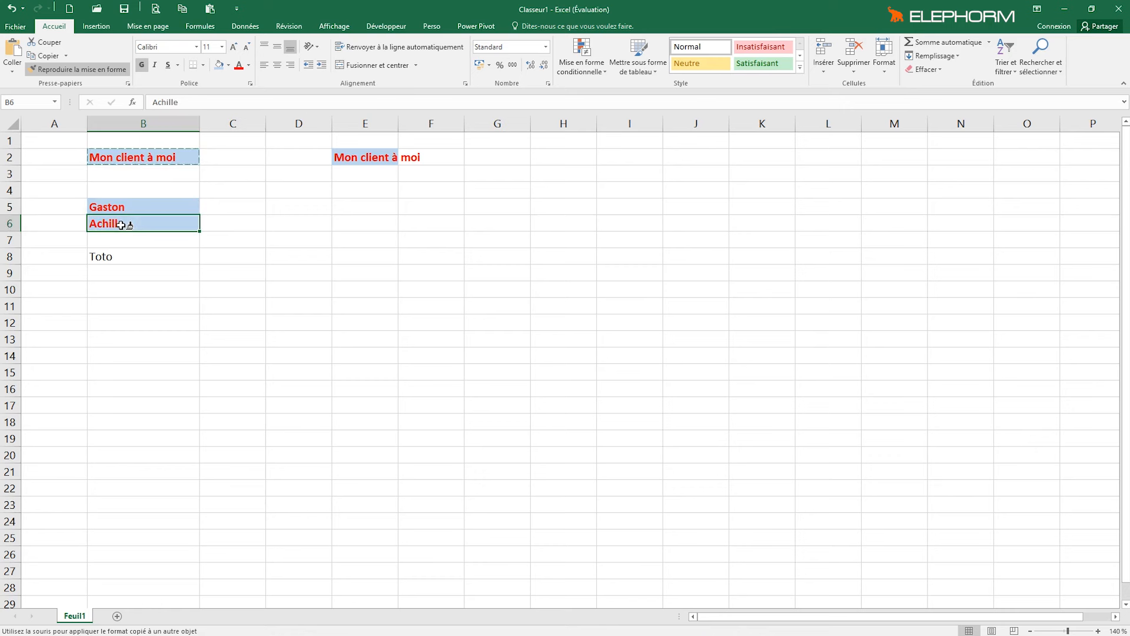
click(117, 259)
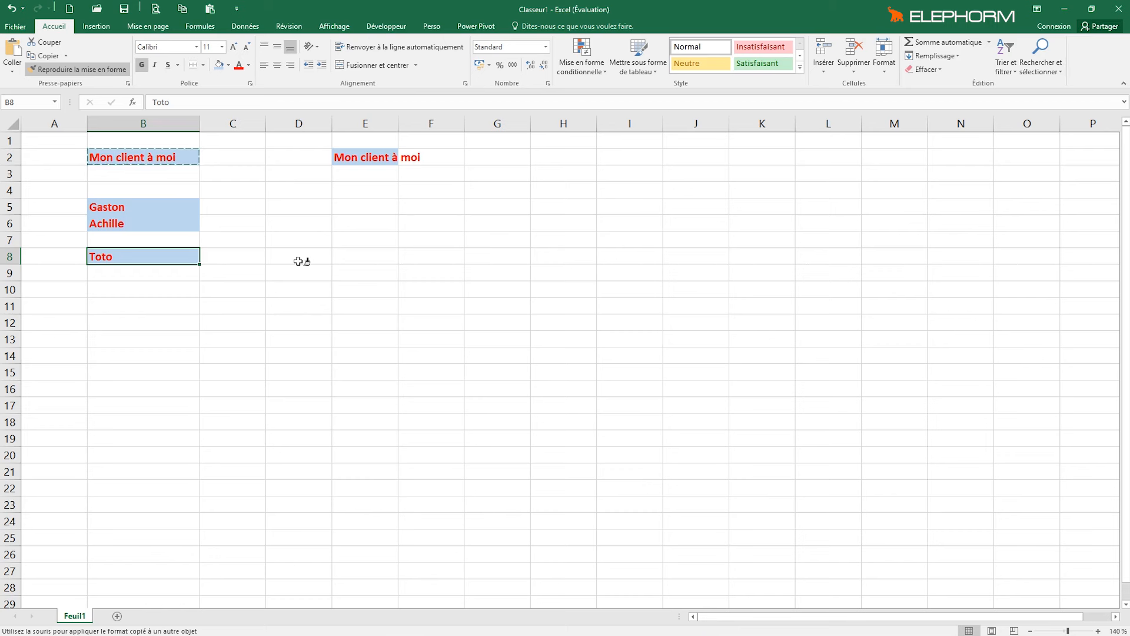
key(Escape)
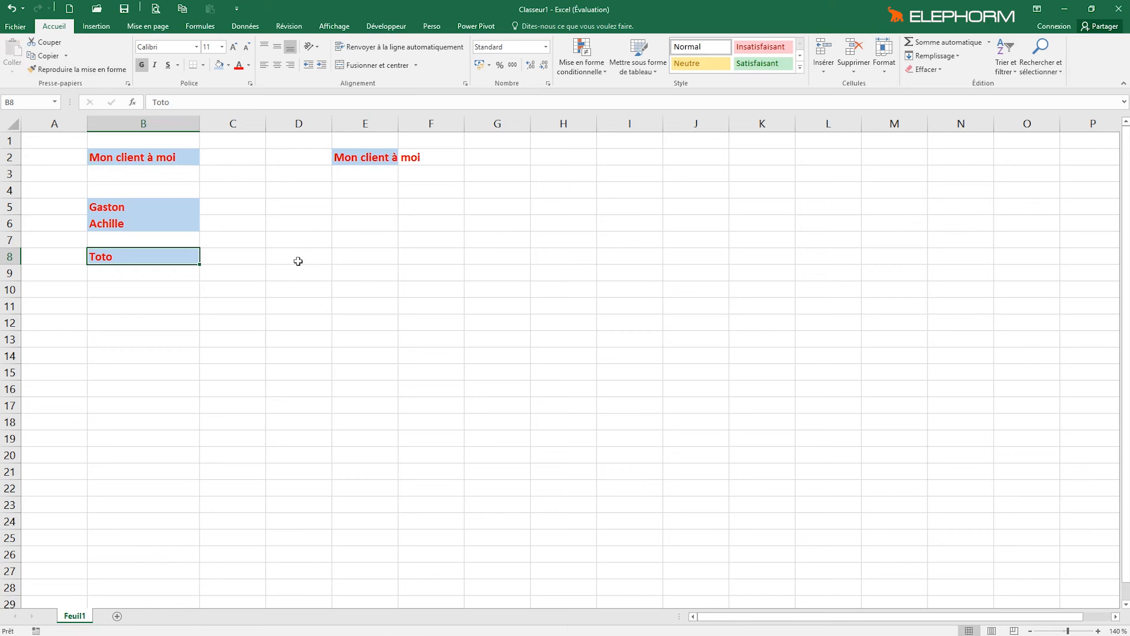